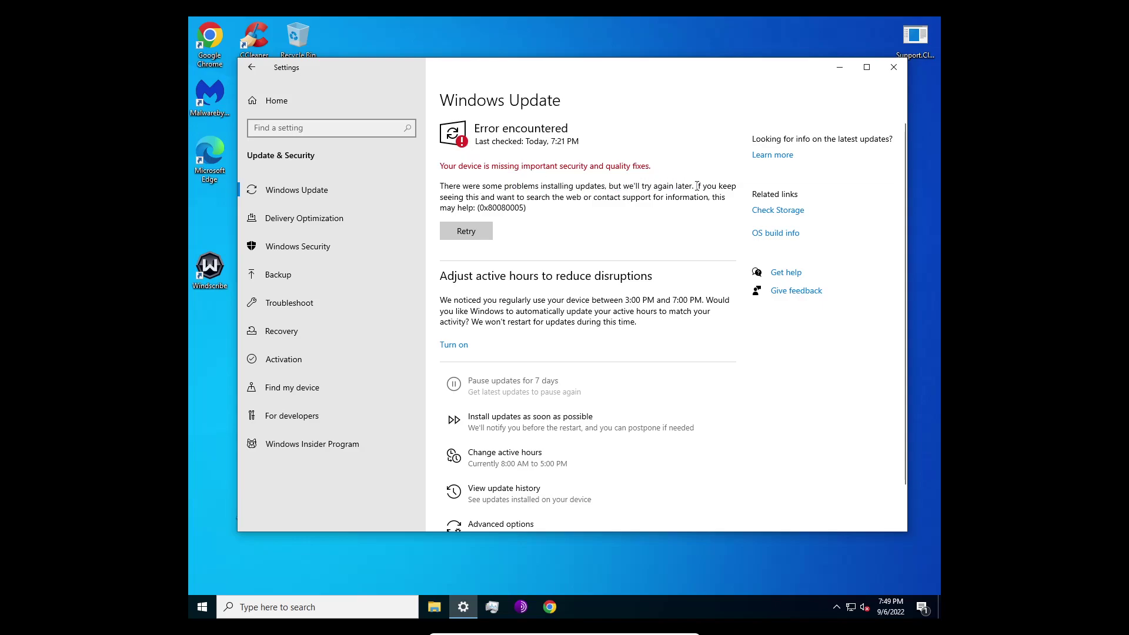
Step: Retry the failed updates after error 0x80080005 so Windows Update checks again
left_click(472, 238)
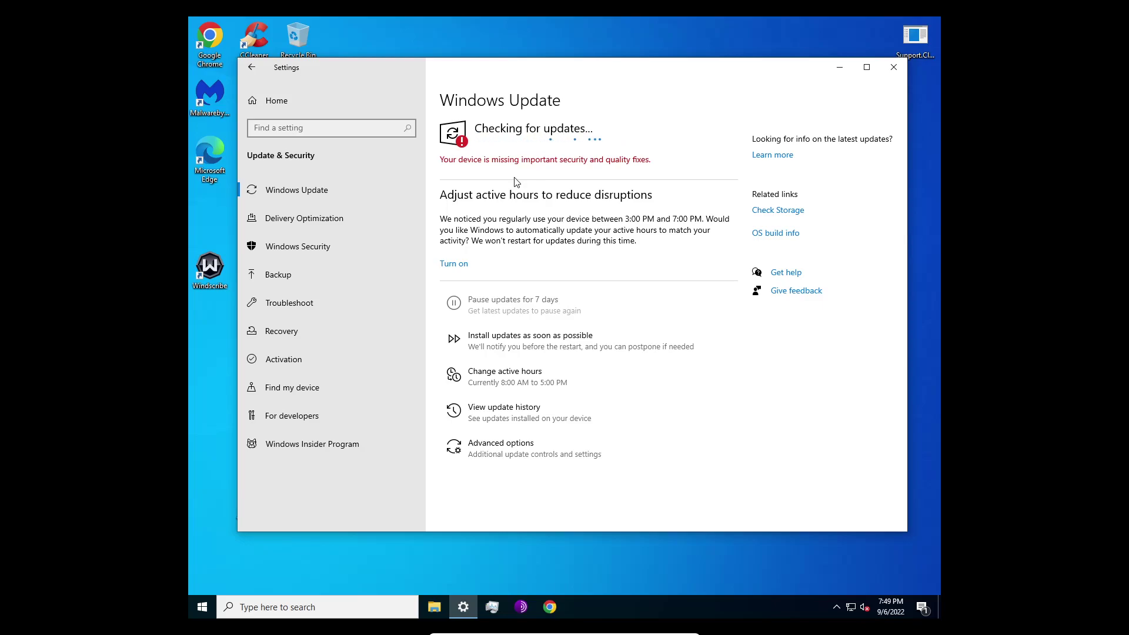
Step: Move the Settings window aside, then close it while the update check keeps running
mouse_move(488, 71)
left_mouse_down()
mouse_move(624, 170)
mouse_move(628, 217)
mouse_move(676, 303)
mouse_move(624, 269)
mouse_move(470, 69)
mouse_move(484, 79)
left_mouse_up()
left_click(905, 41)
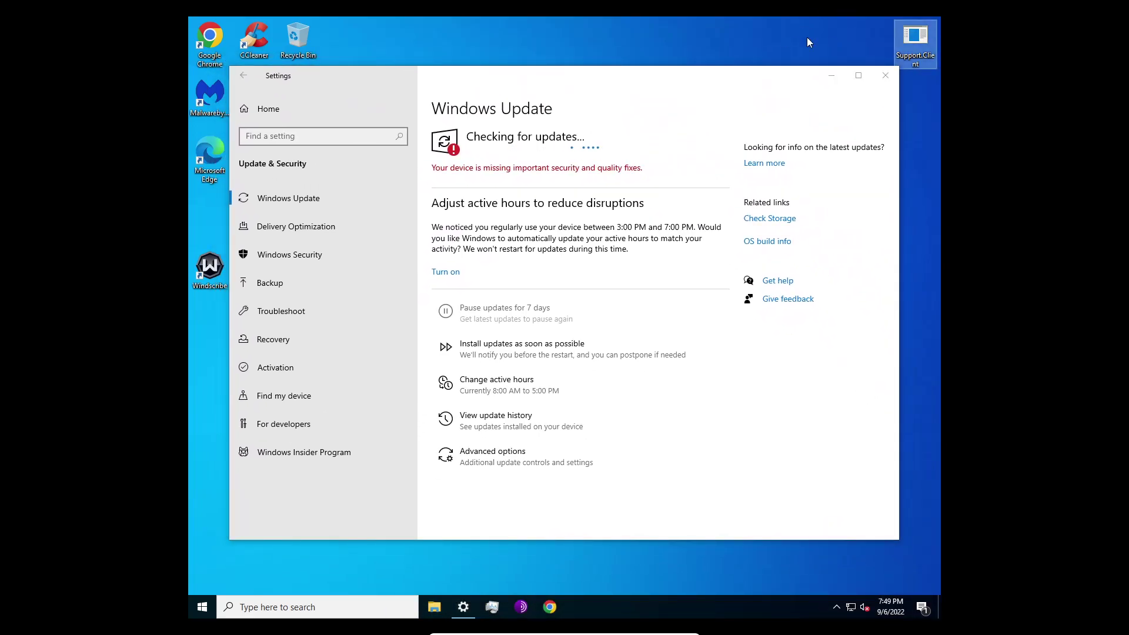
mouse_move(594, 75)
left_mouse_down()
mouse_move(650, 70)
mouse_move(605, 71)
left_mouse_up()
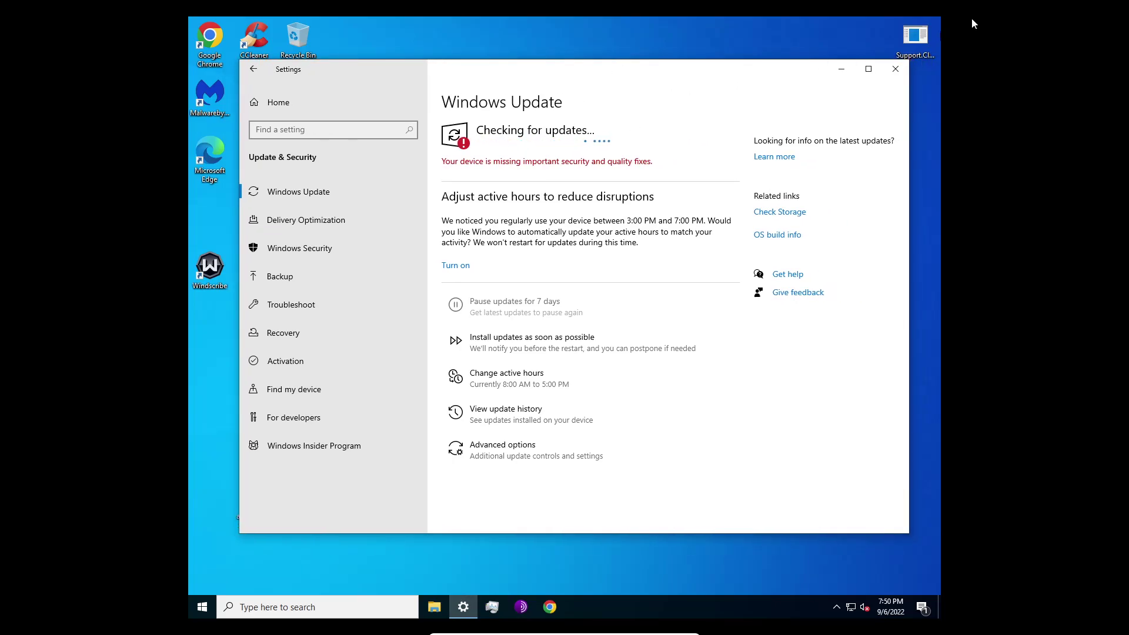
left_click(896, 69)
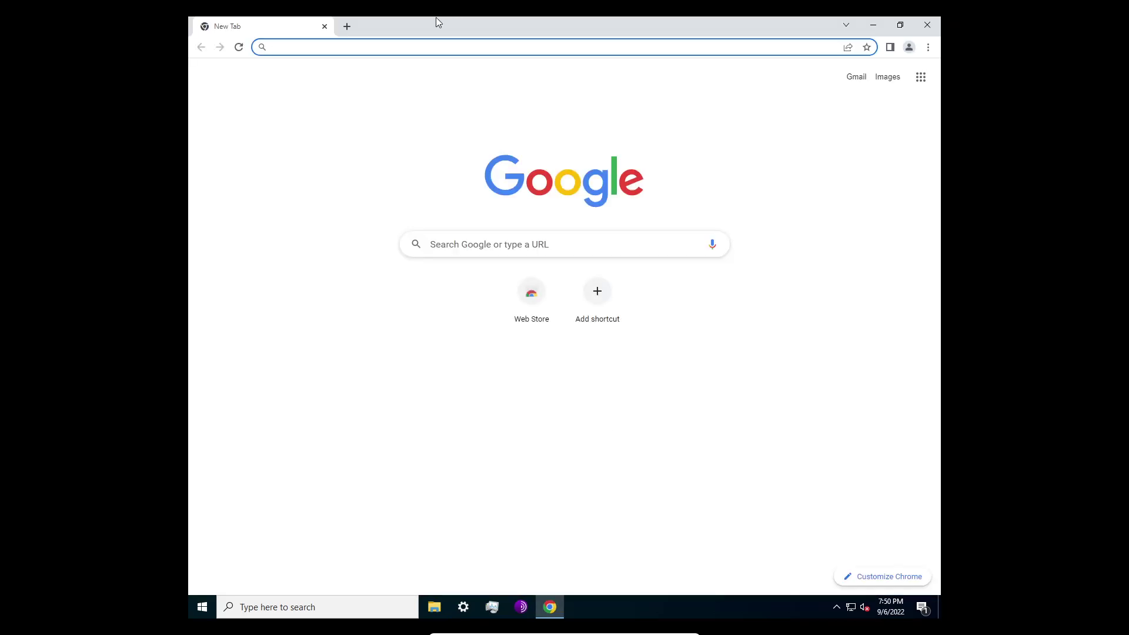
Step: Search 'windows 10 updater', get the Update Assistant from Microsoft's download page, and place Windows10Upgrade on the desktop
type("window")
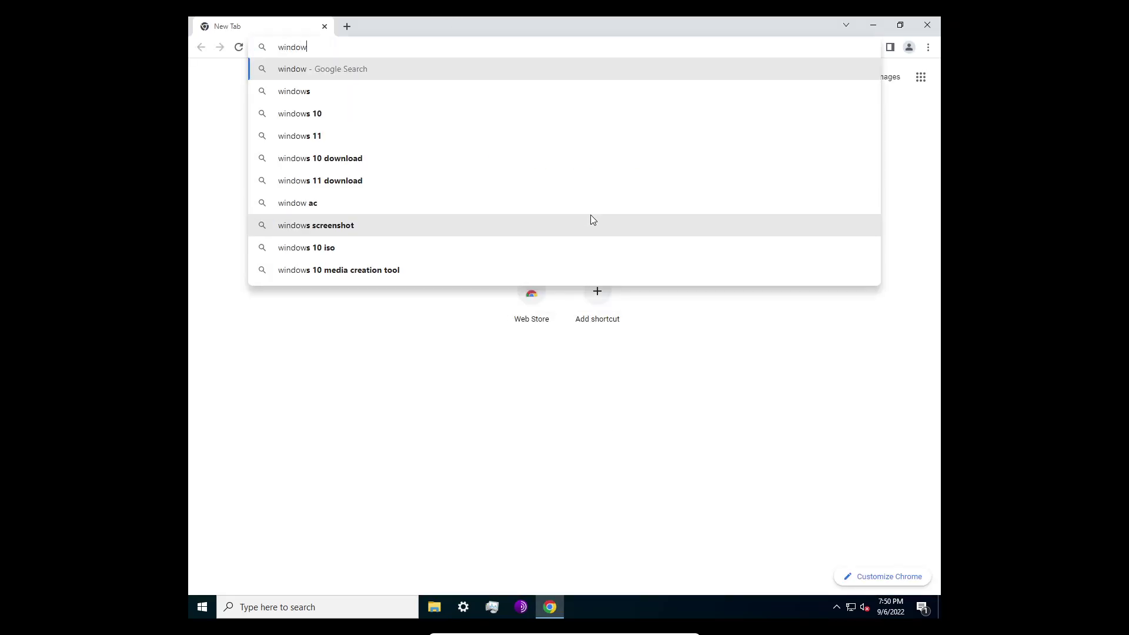
type("s 10")
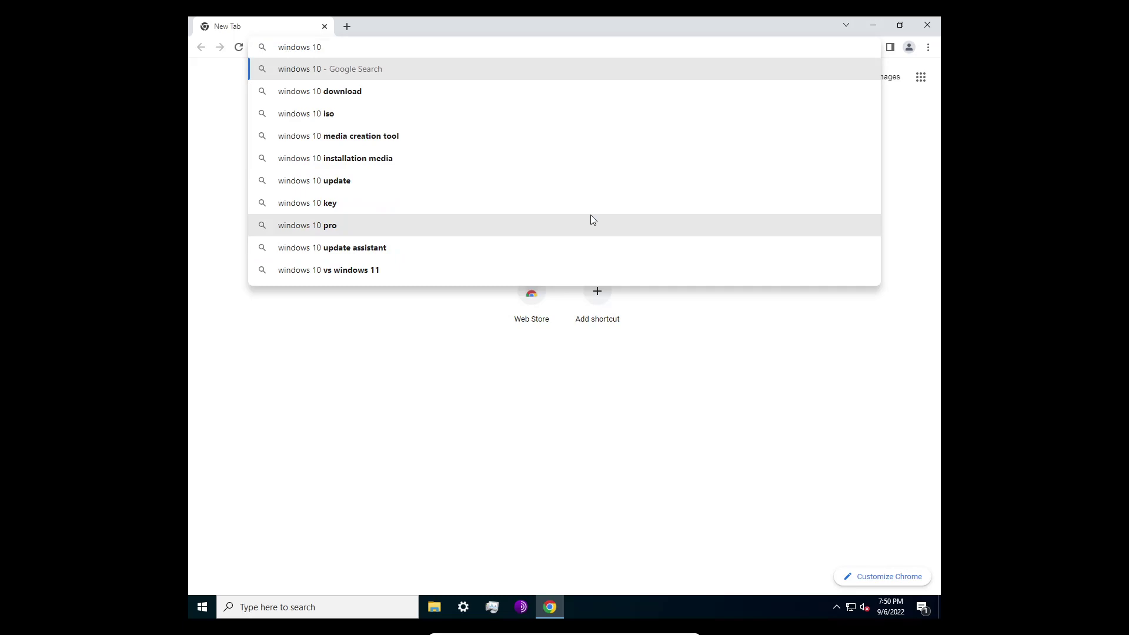
type(" updater")
key("Down")
key("Return")
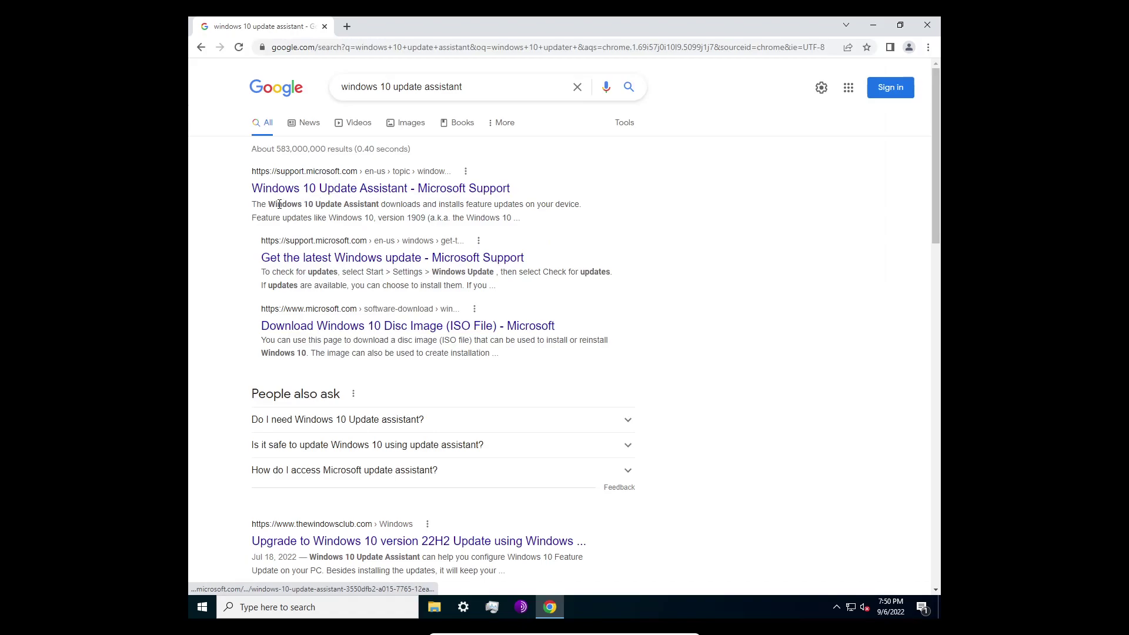
left_click(254, 179)
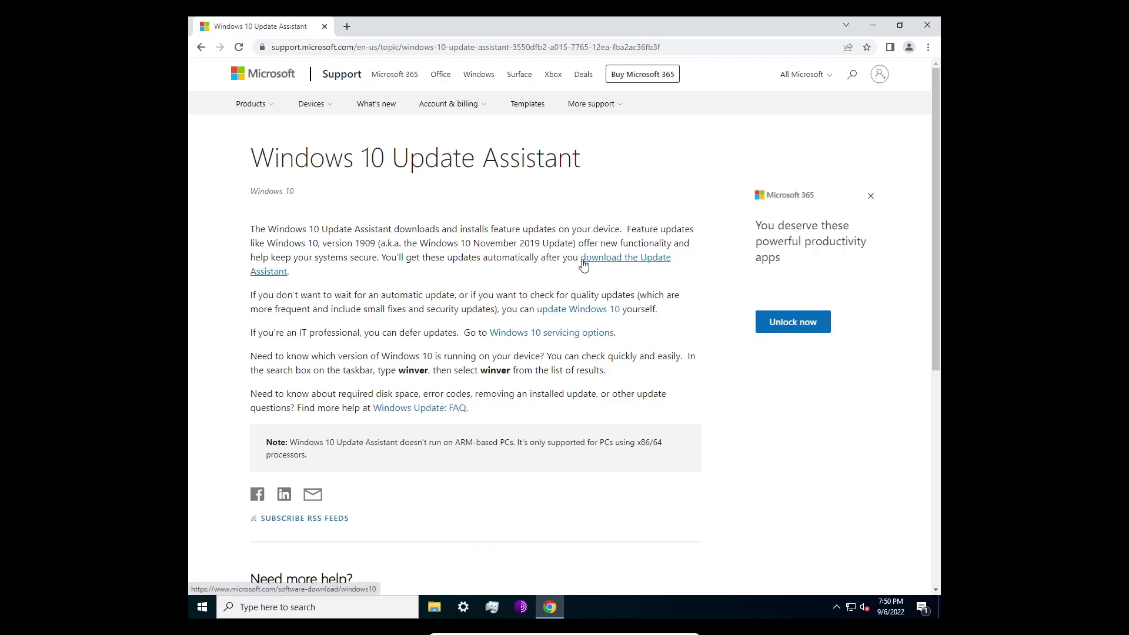
left_click(625, 262)
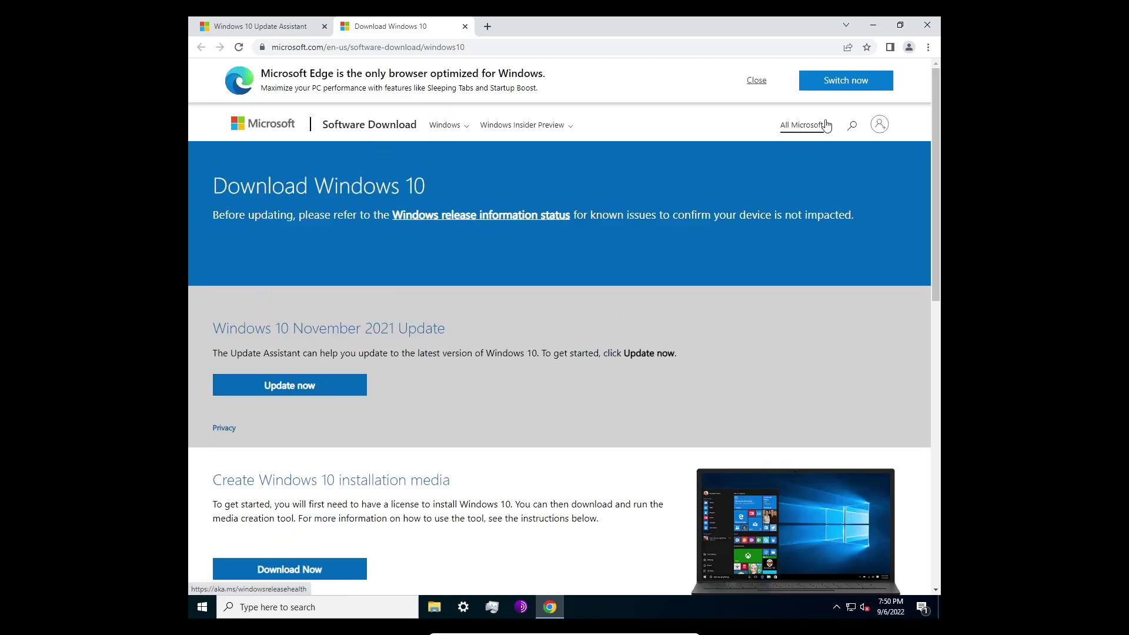
left_click(926, 26)
left_click_drag(286, 517, 606, 176)
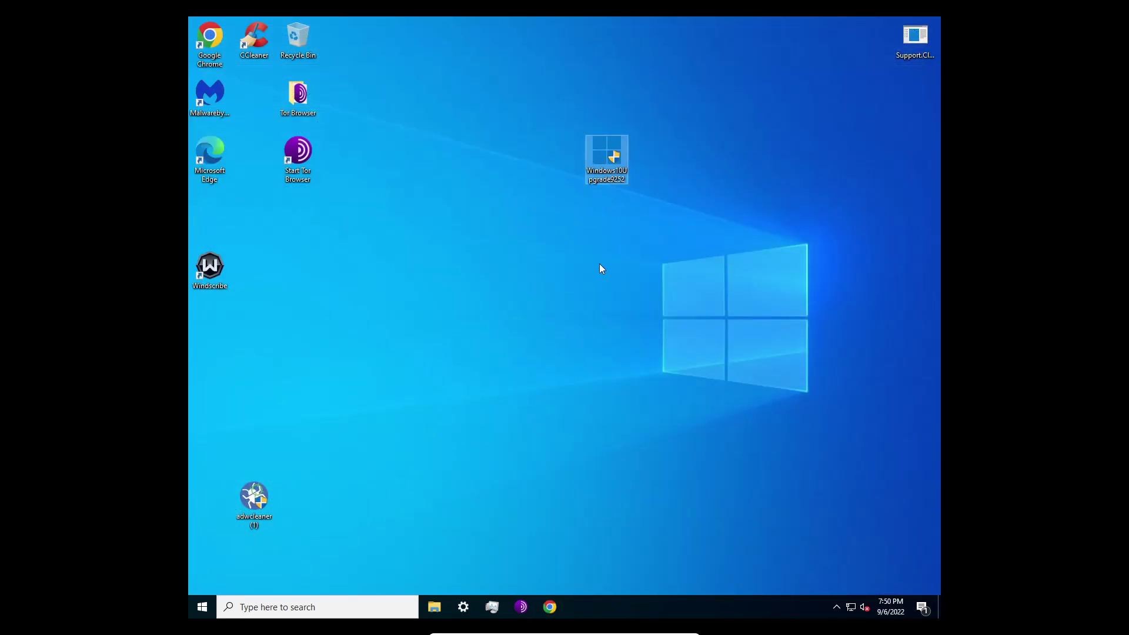
Step: Run Windows10Upgrade as administrator, approving the UAC prompt
right_click(601, 159)
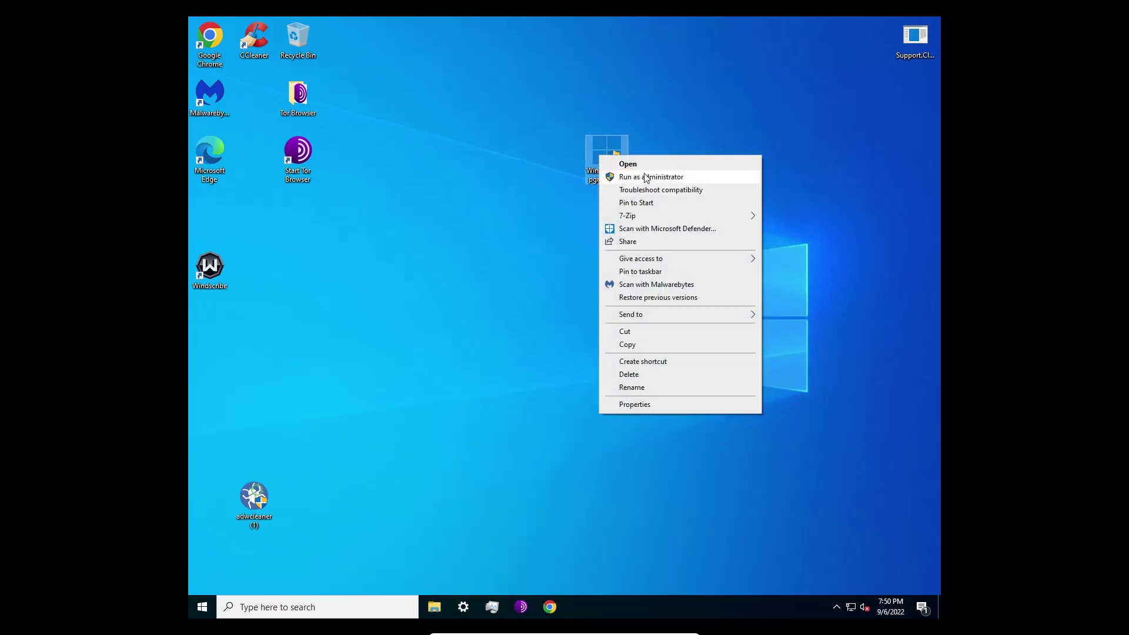
left_click(645, 176)
key("Left")
key("Return")
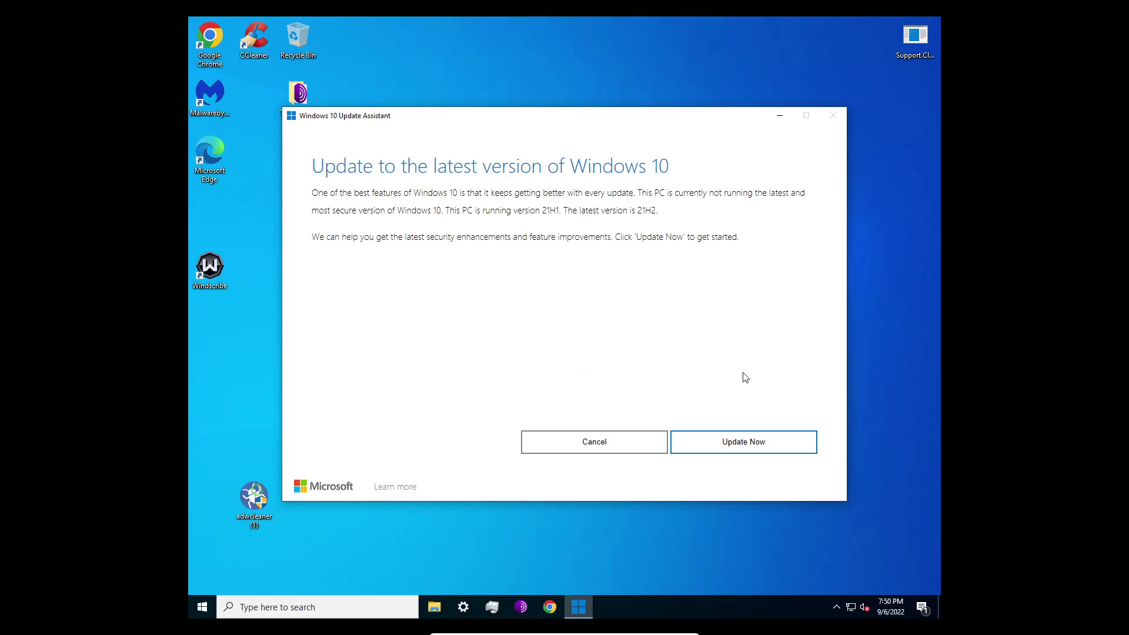
Step: Start the Windows 10 21H2 download with Update Now and Next, then reopen Windows Update settings
left_click(728, 449)
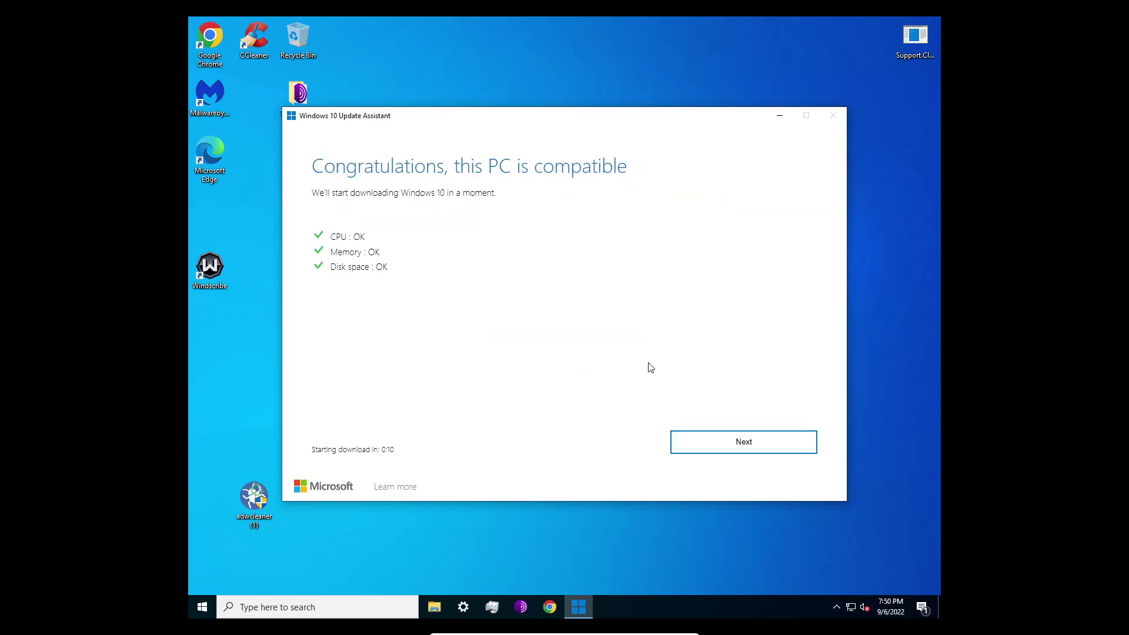
left_click(724, 440)
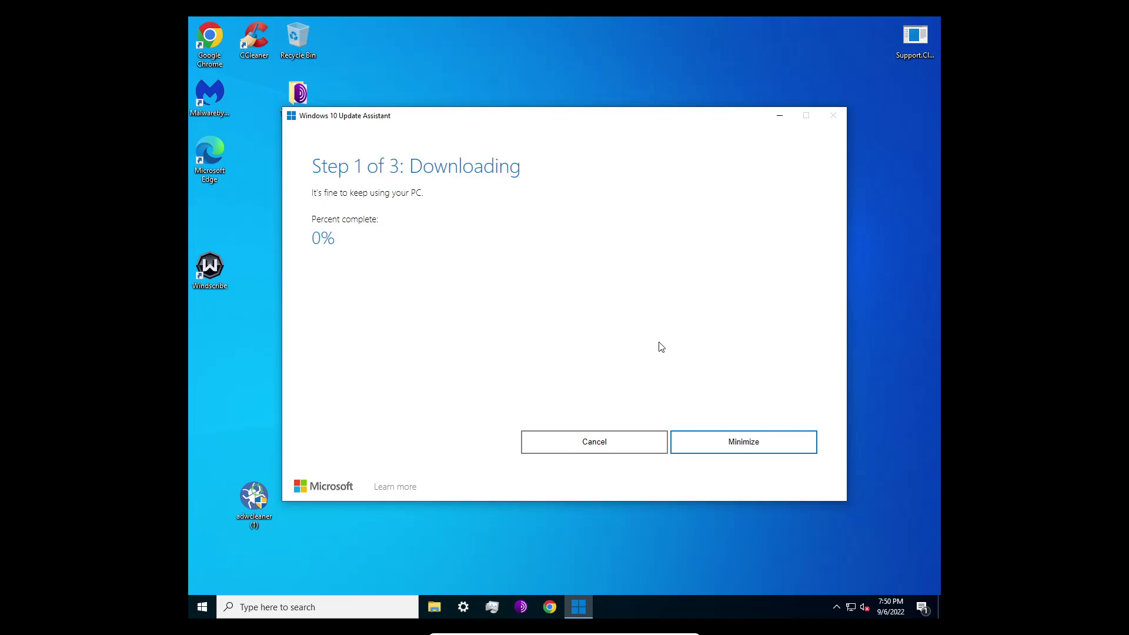
left_click(461, 608)
left_click(779, 345)
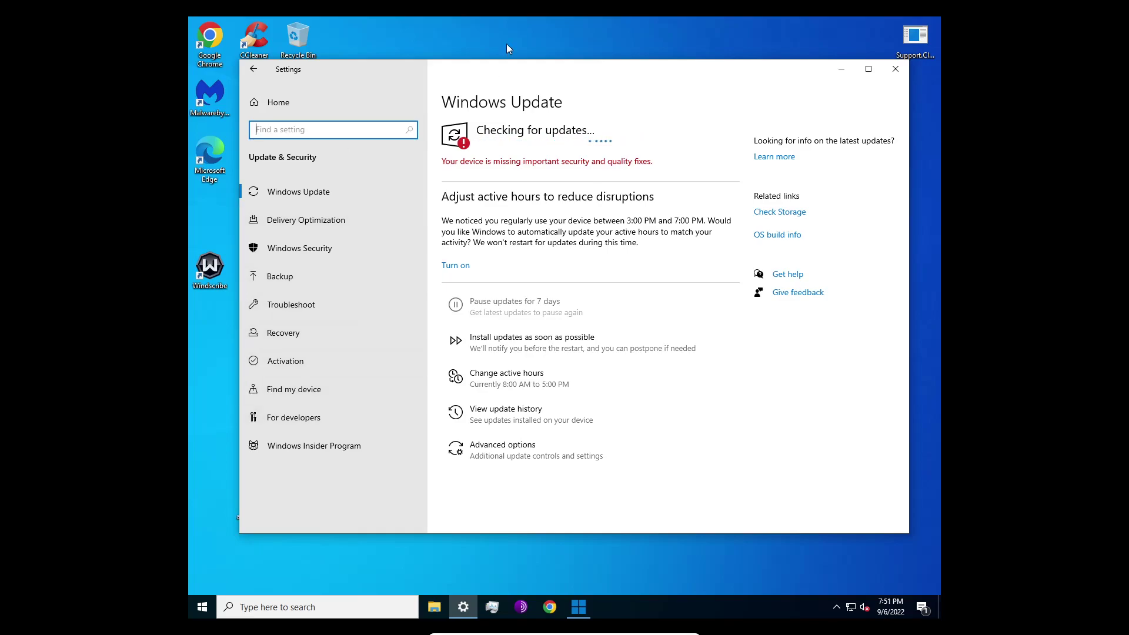
Step: Move Settings aside to check the download, bring it back, and open the Troubleshoot page
left_click_drag(495, 70, 505, 101)
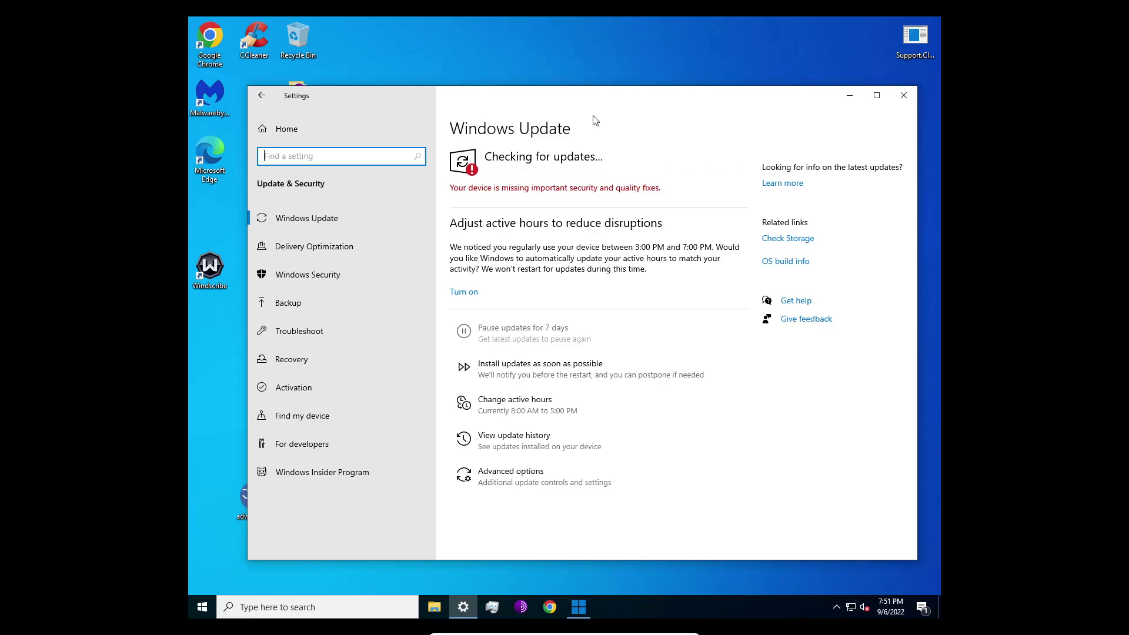
key("alt+Tab")
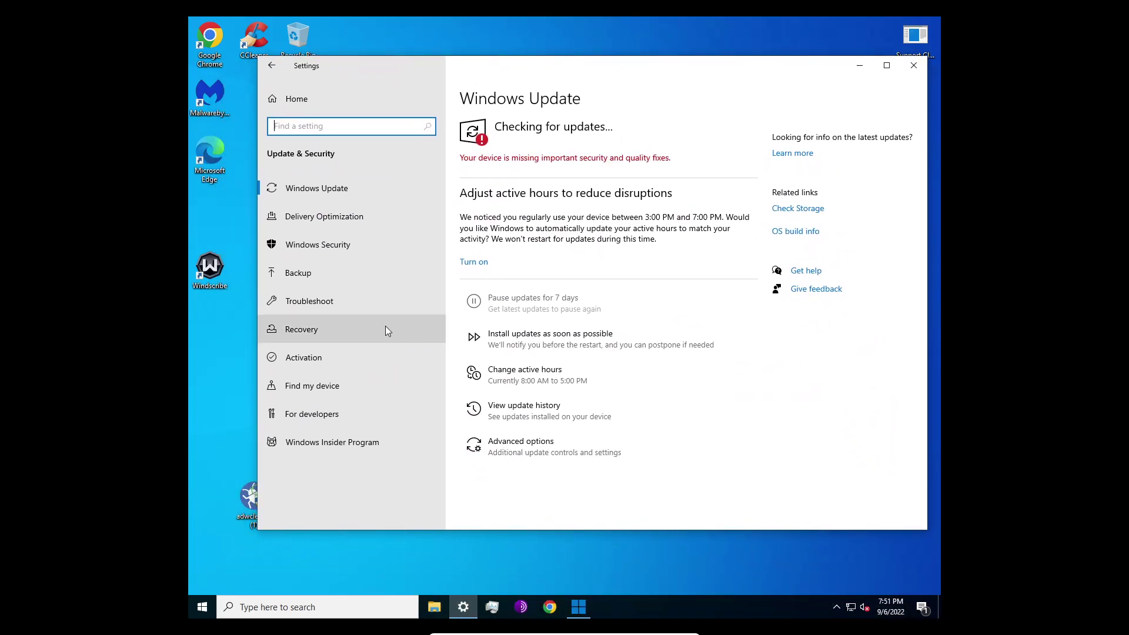
left_click(321, 292)
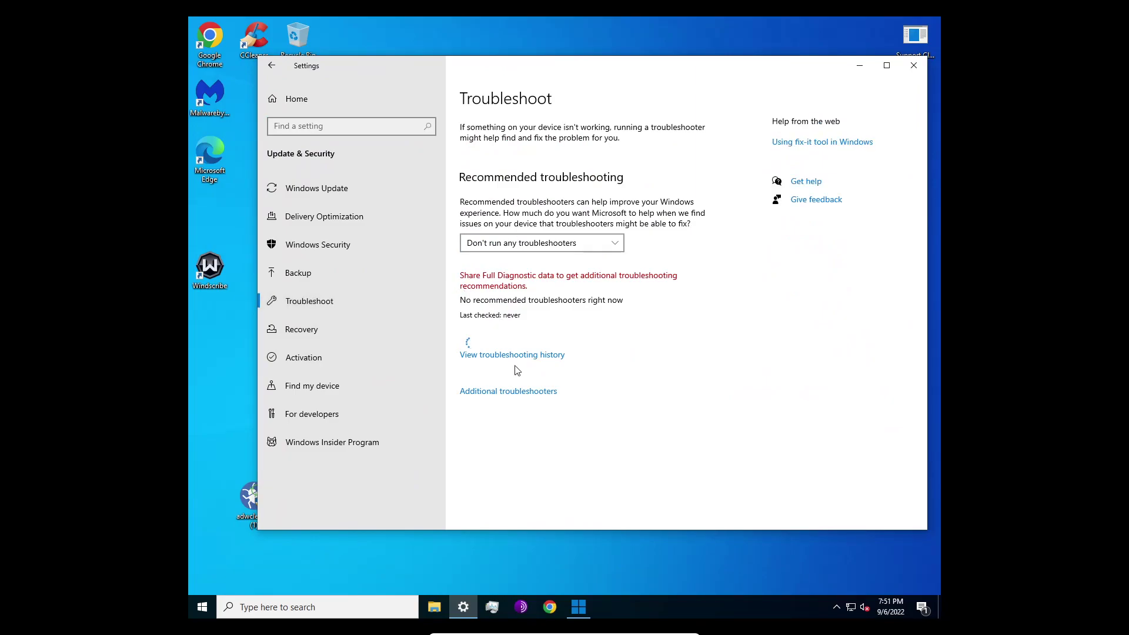
Step: Run the Windows Update troubleshooter from Additional troubleshooters
left_click(516, 393)
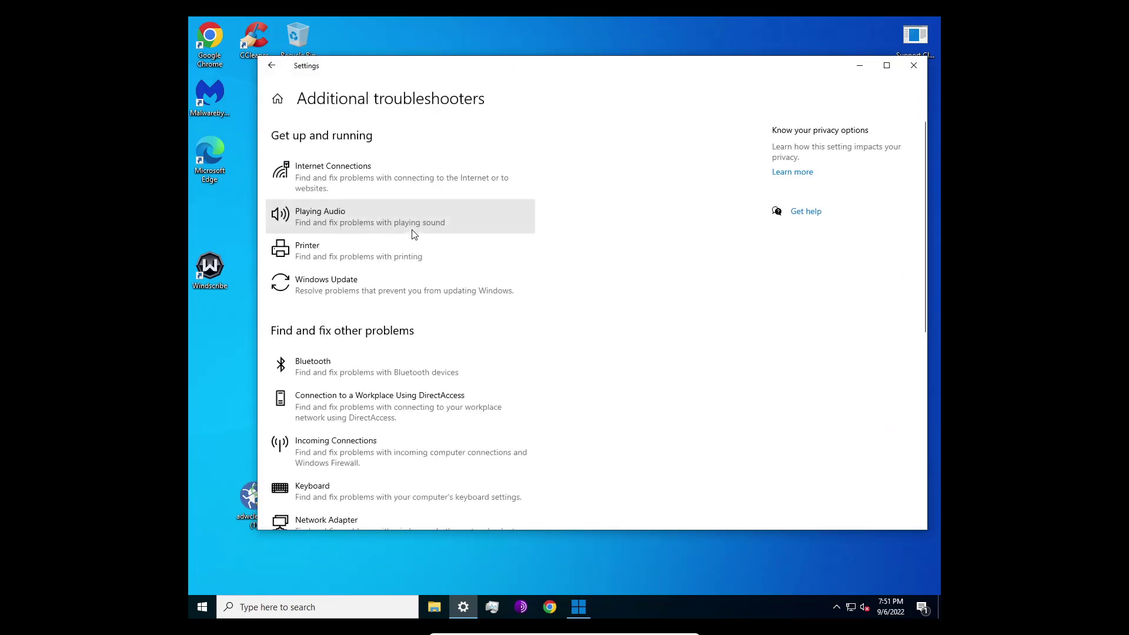
left_click(469, 292)
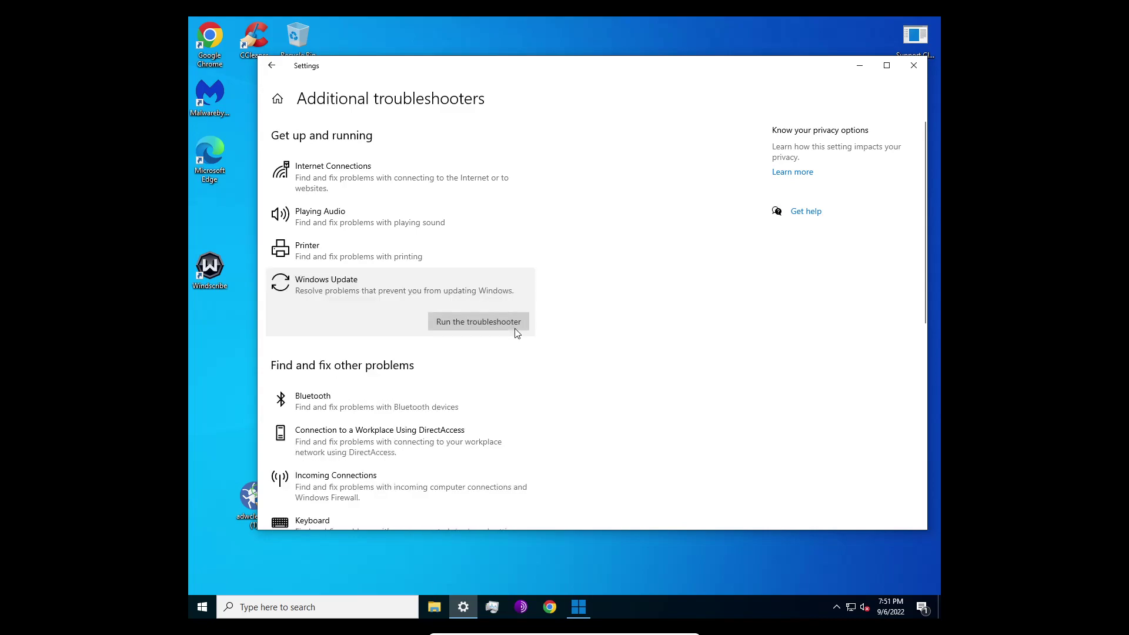
left_click(481, 328)
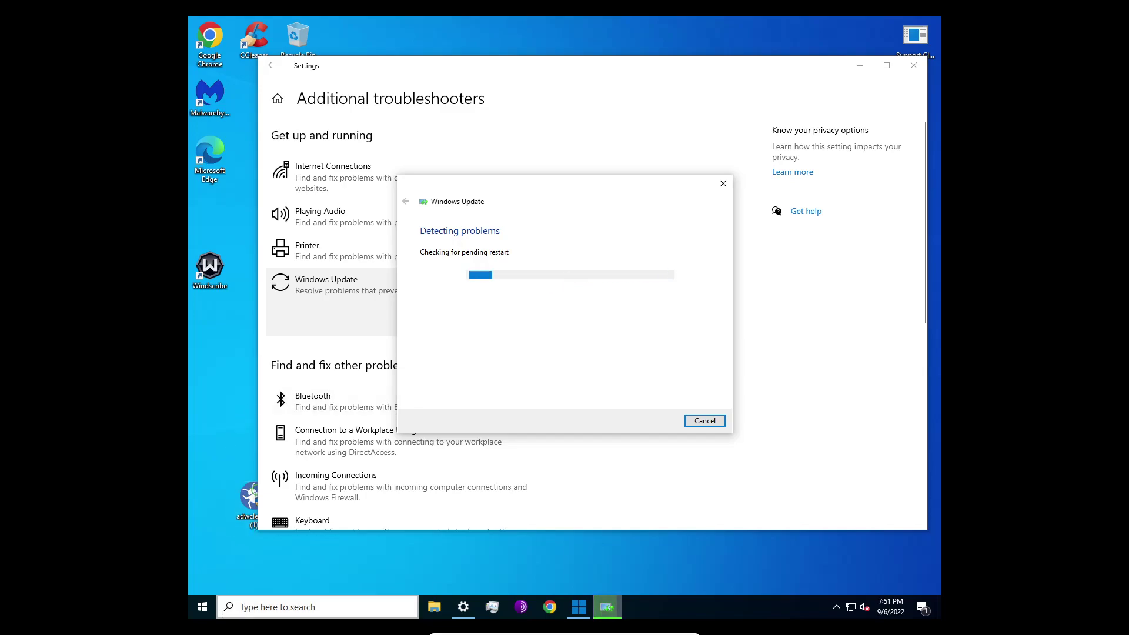
Step: Check the Start menu's restart options, glance at the Update Assistant, and return to Troubleshoot
left_click(202, 607)
left_click(212, 582)
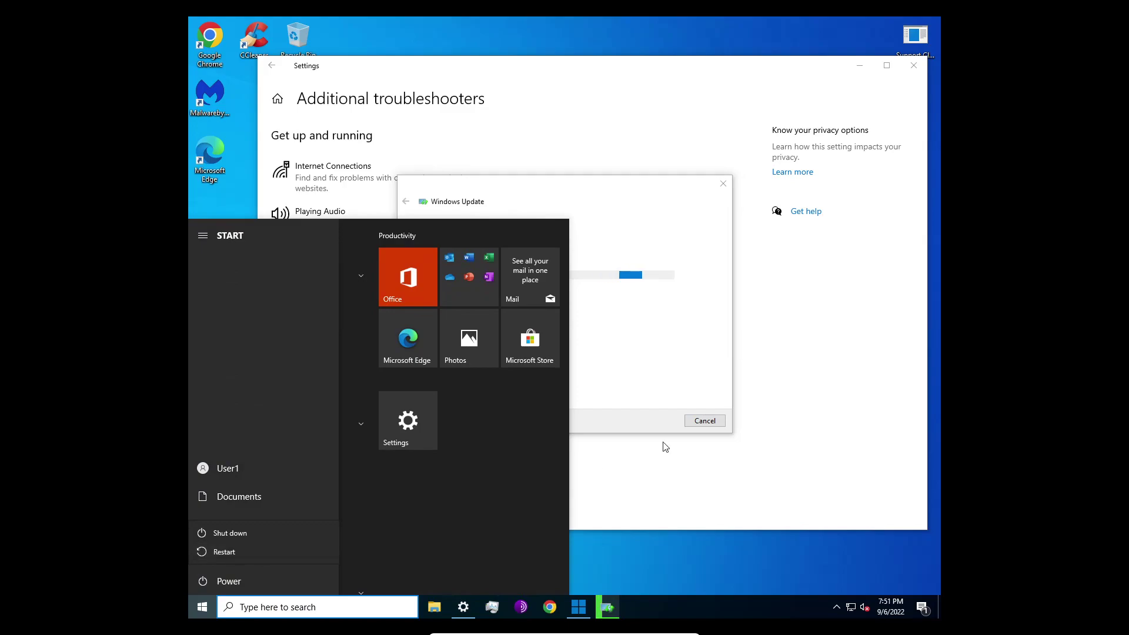
left_click(625, 339)
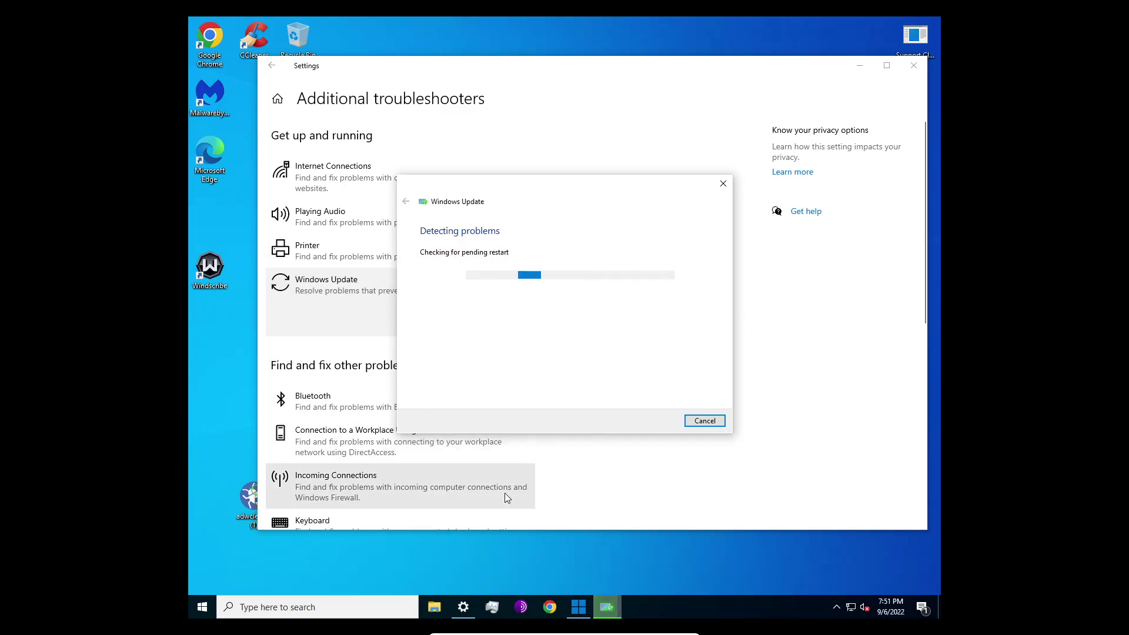
left_click(464, 605)
left_click(464, 606)
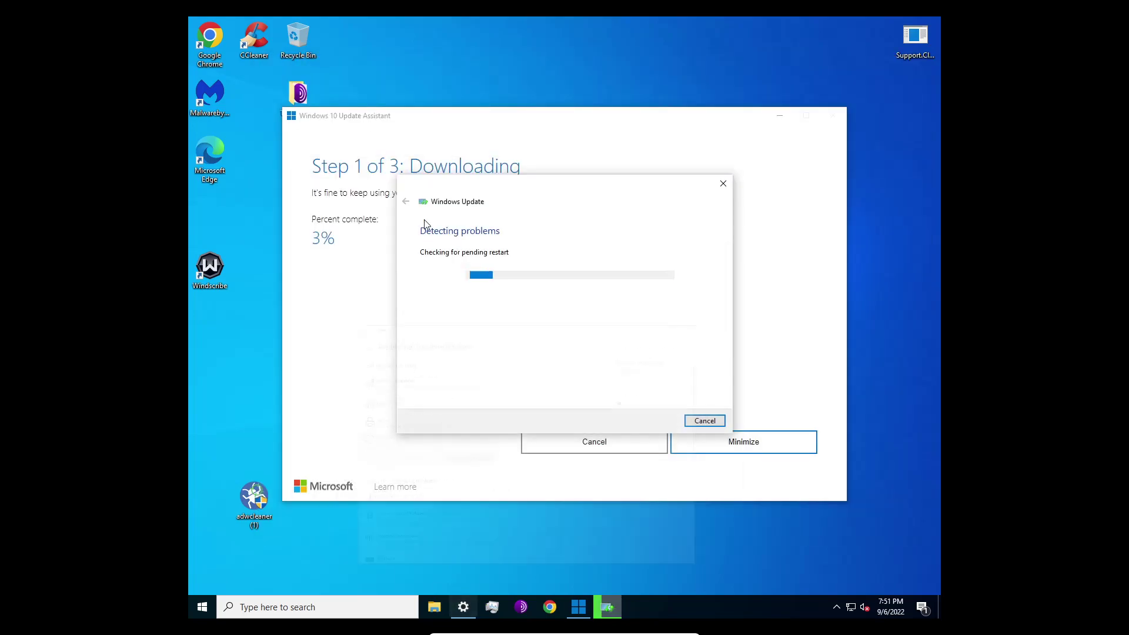
left_click(464, 606)
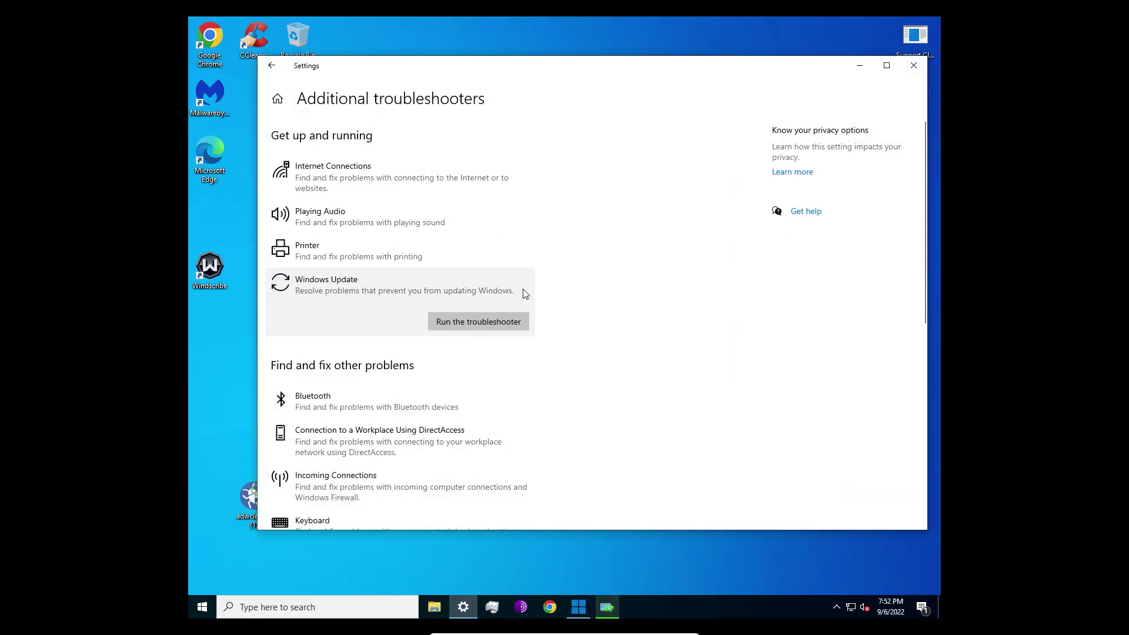
left_click(272, 66)
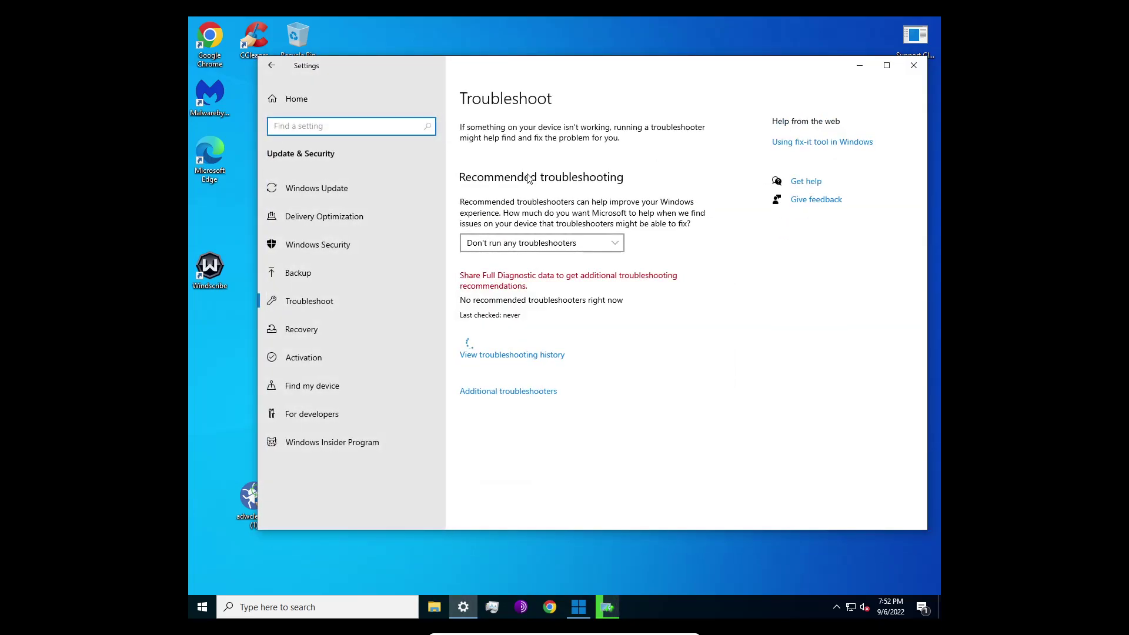
Step: Open the Windows Update page, still checking for updates, and move the troubleshooter window aside
left_click(319, 214)
left_click(315, 186)
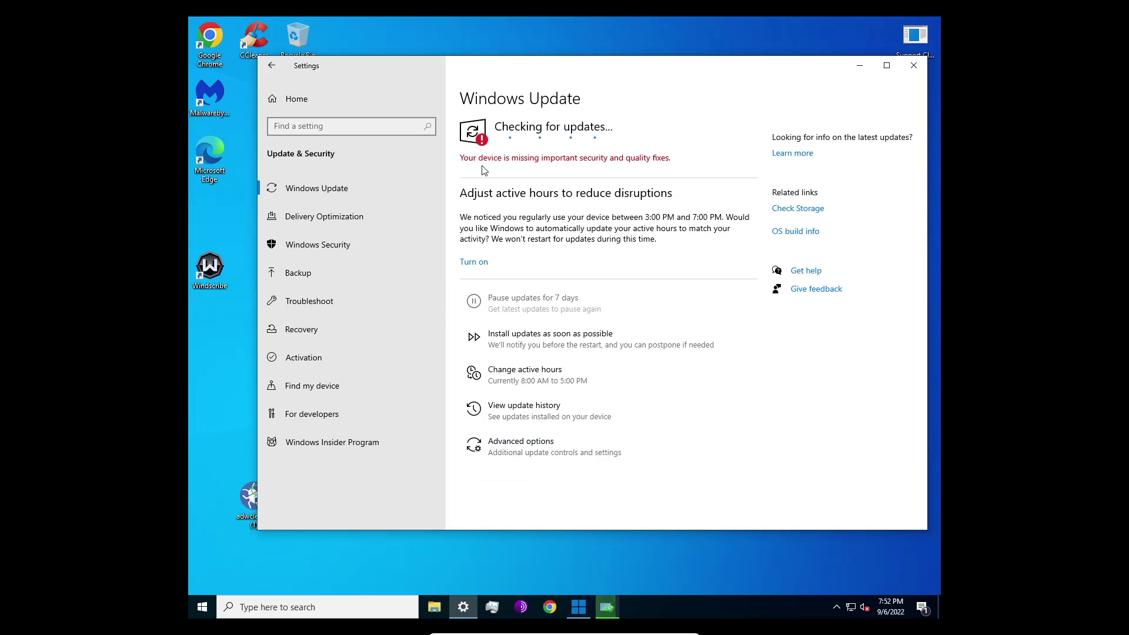
left_click_drag(478, 158, 645, 159)
left_click(649, 166)
left_click(605, 607)
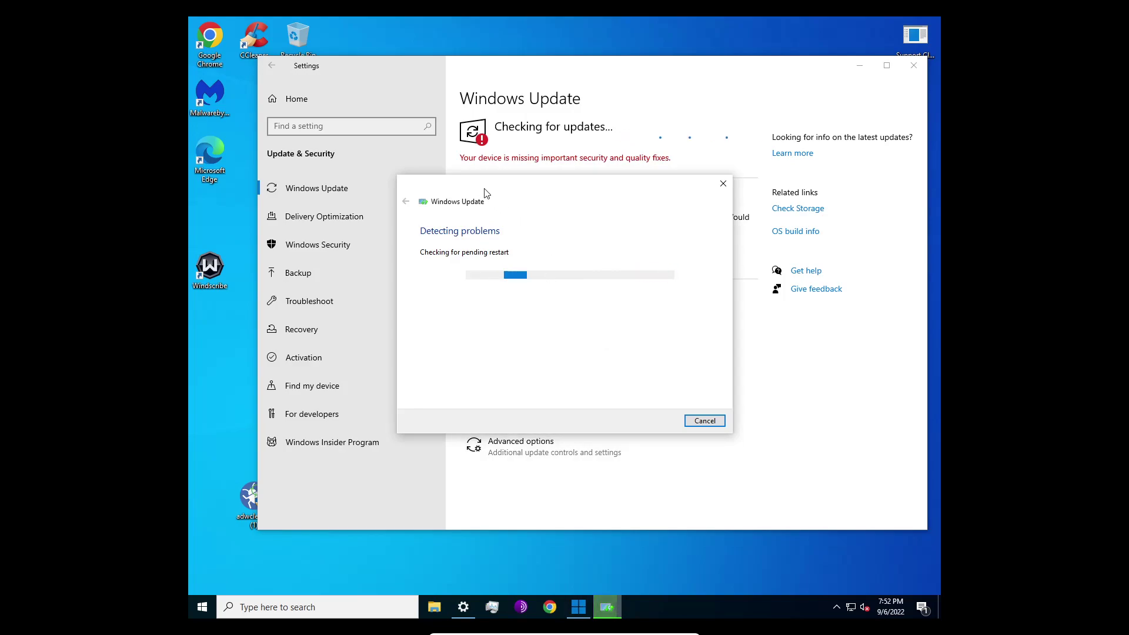
left_click_drag(660, 294, 666, 335)
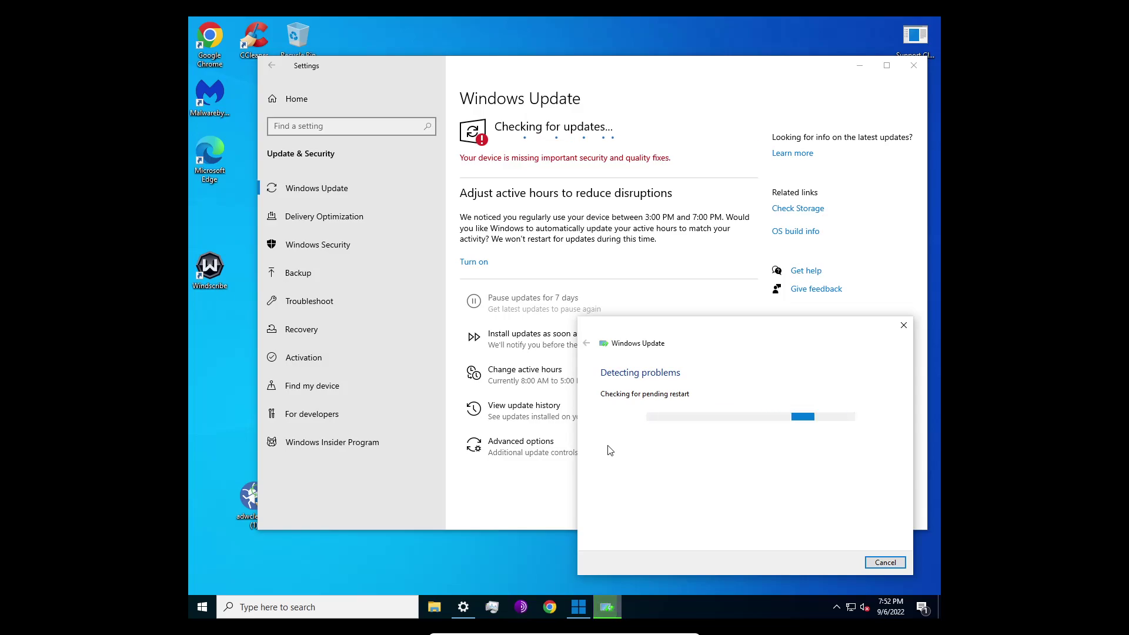
Step: View the Start menu power options, then cancel the Windows Update troubleshooter
left_click(203, 607)
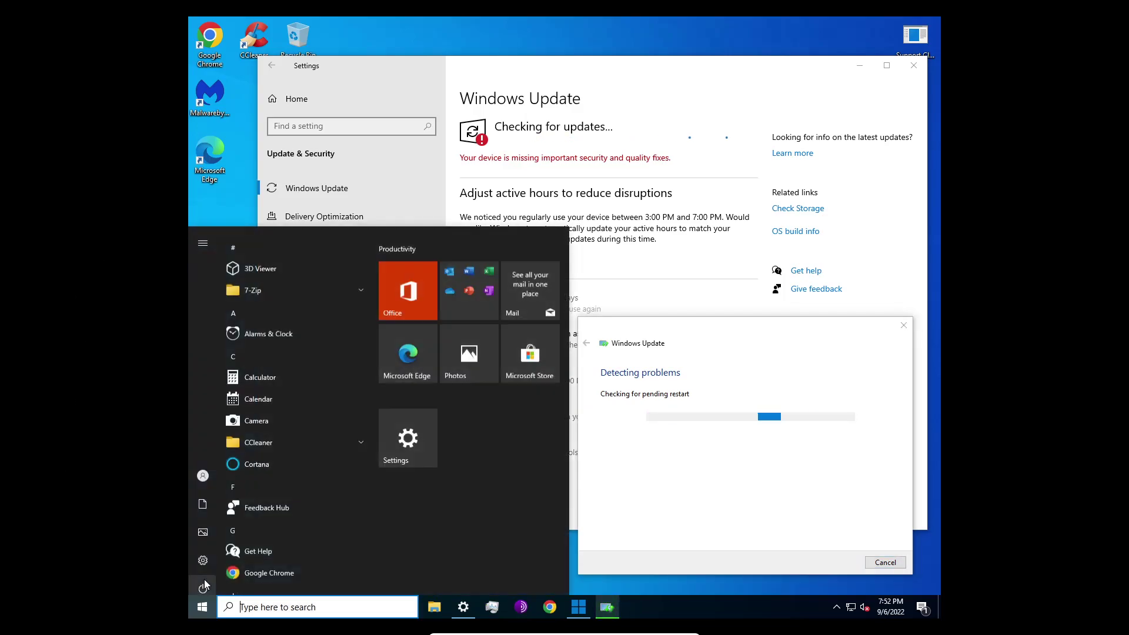
mouse_move(203, 582)
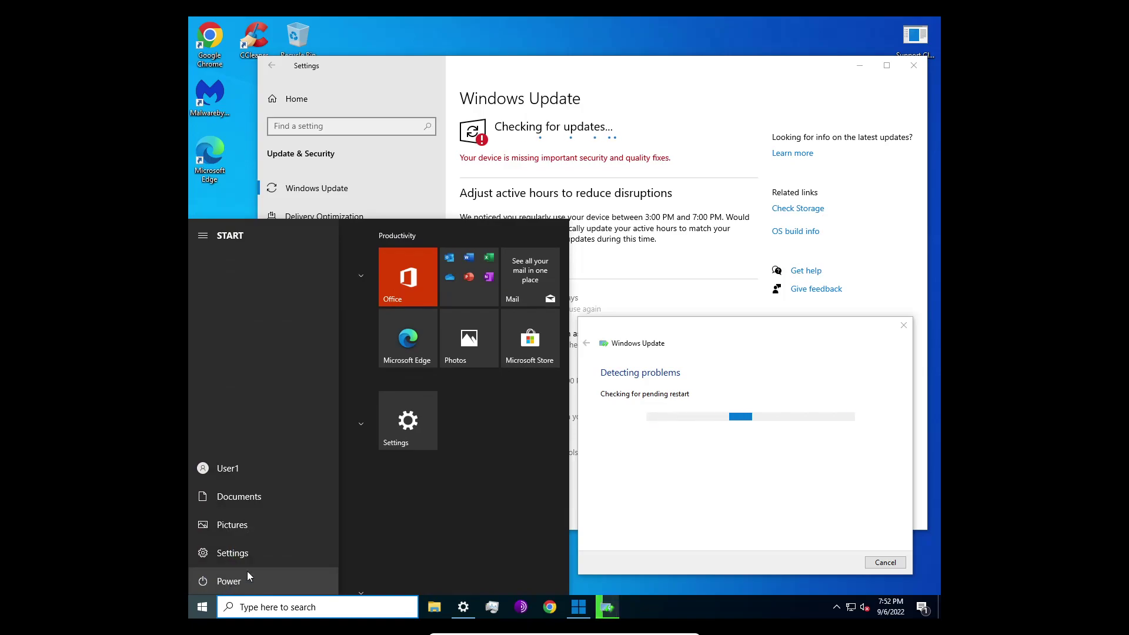
left_click(201, 582)
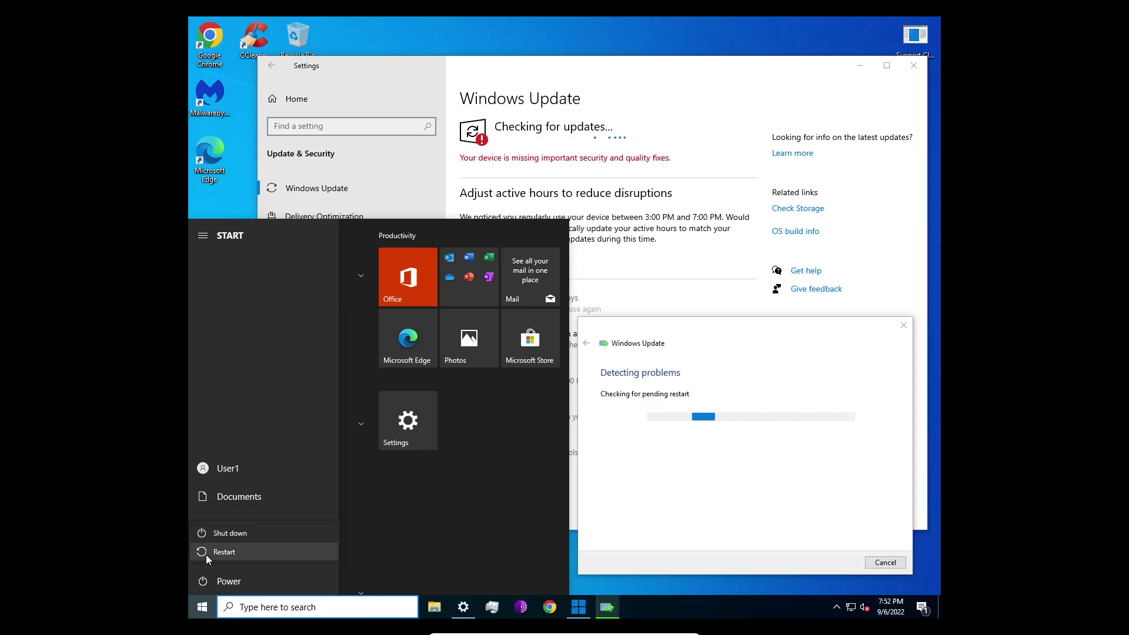
left_click(194, 611)
left_click(194, 612)
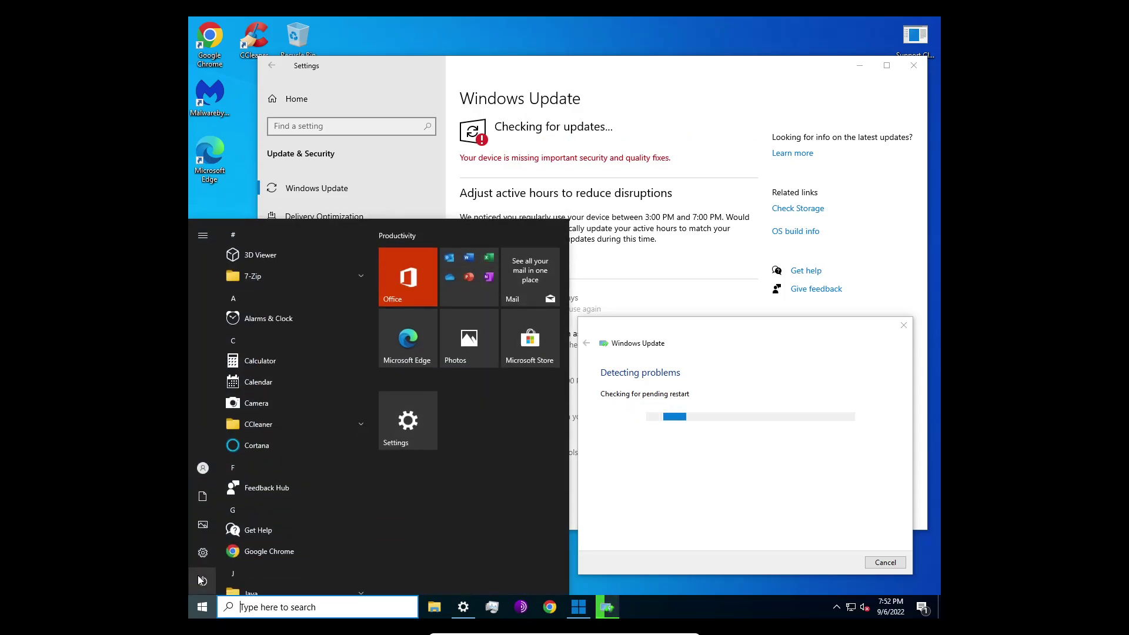
left_click(691, 468)
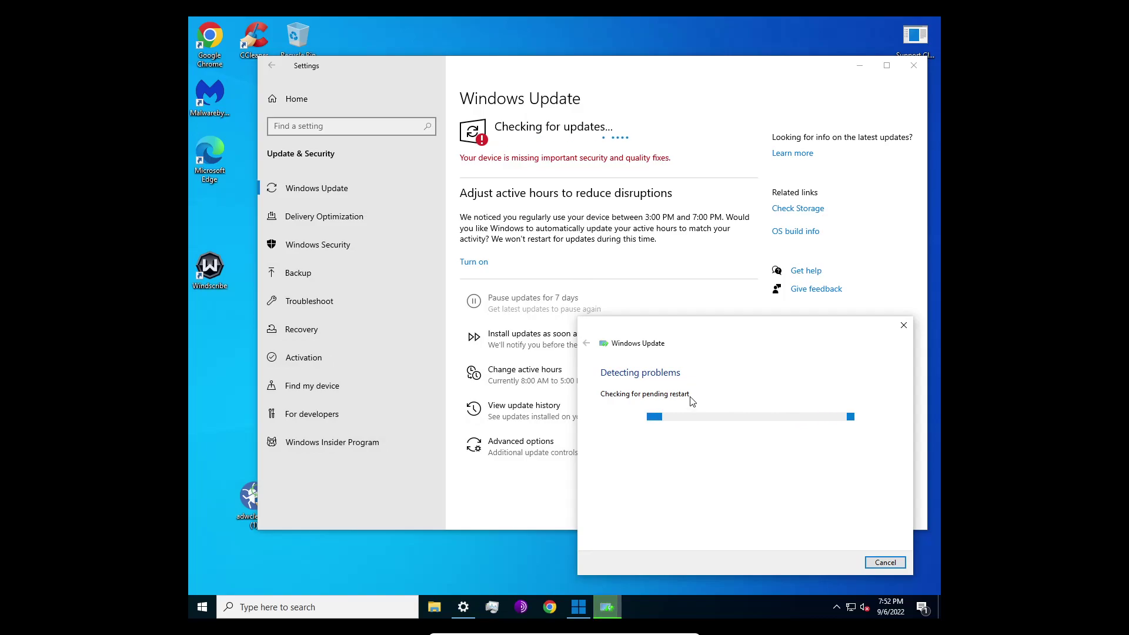
left_click(579, 607)
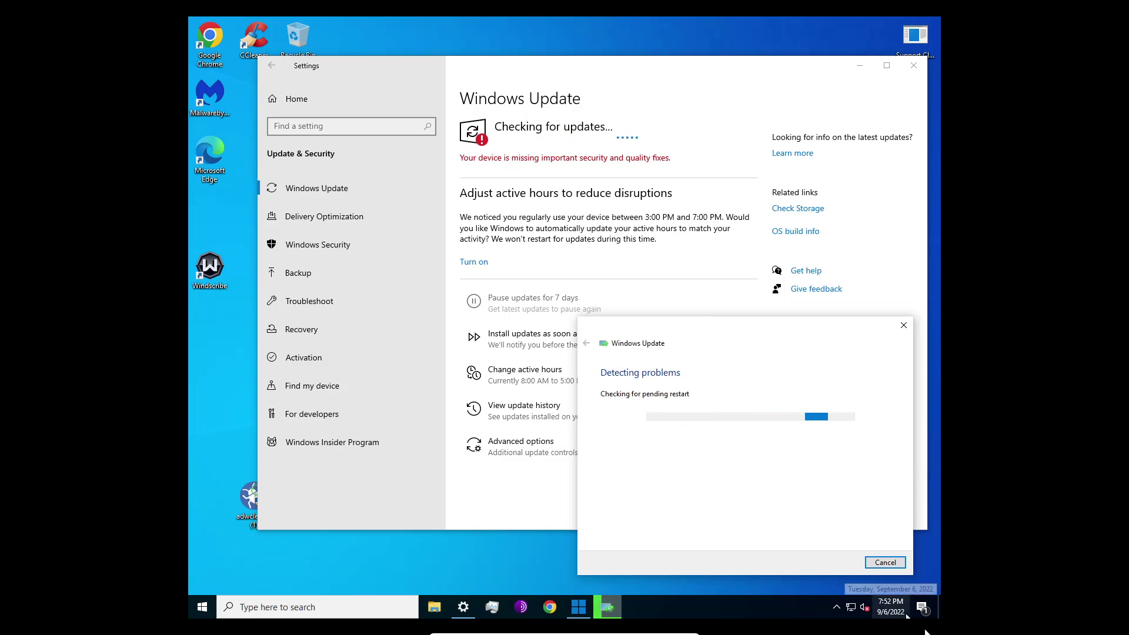
left_click(885, 563)
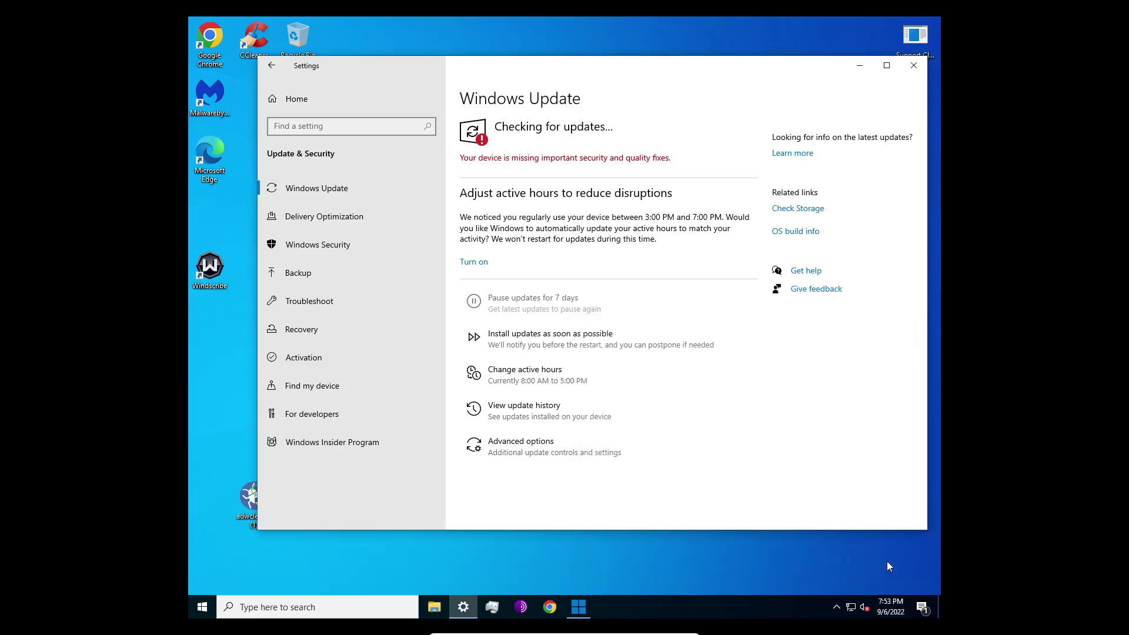
Step: Close Settings, view the restart options without restarting, then reopen Settings at its home page
left_click(913, 65)
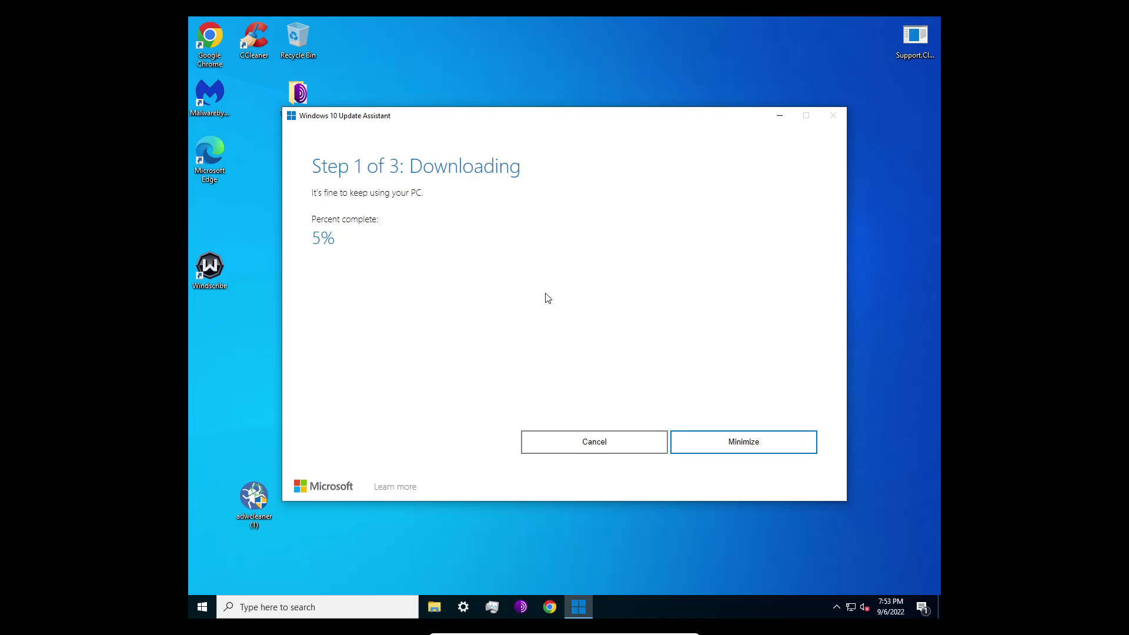
left_click(208, 612)
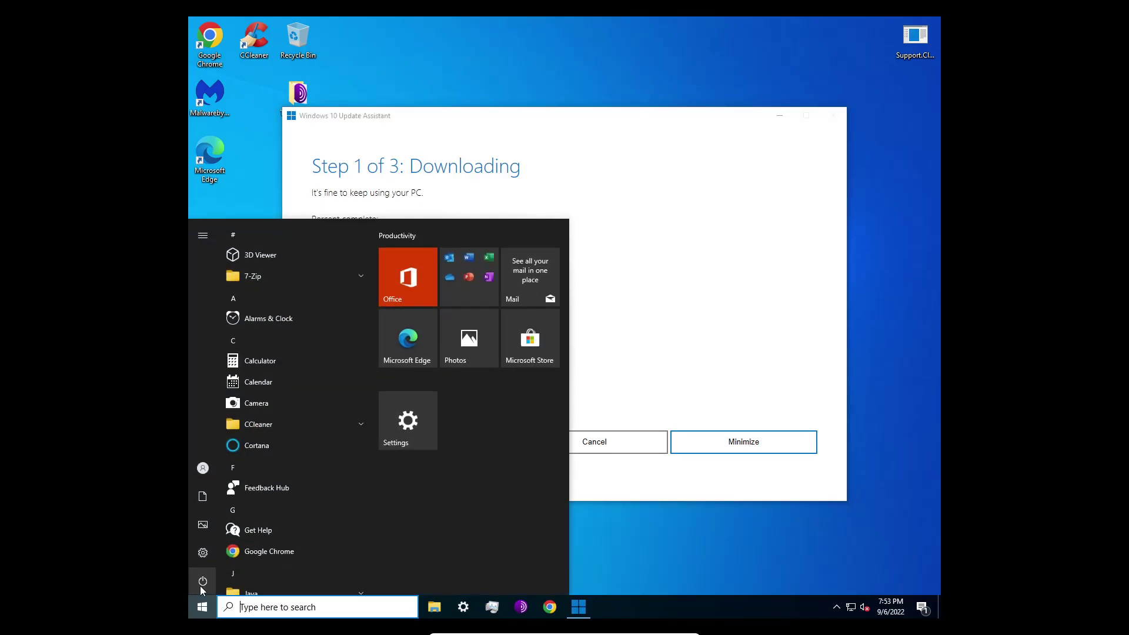
left_click(203, 581)
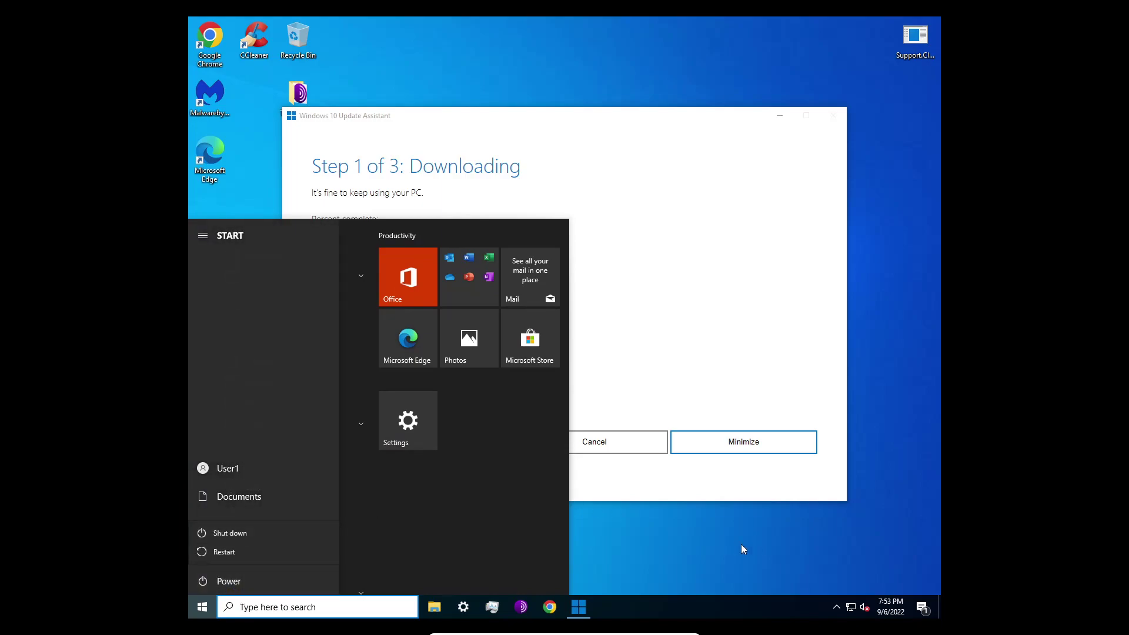
left_click(611, 521)
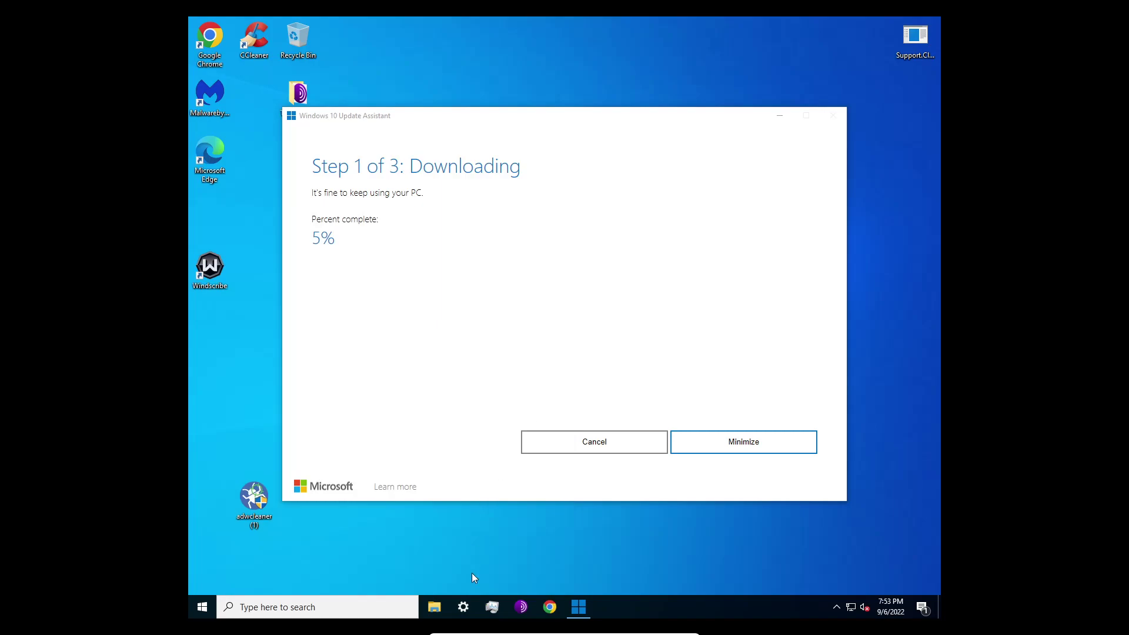
left_click(463, 607)
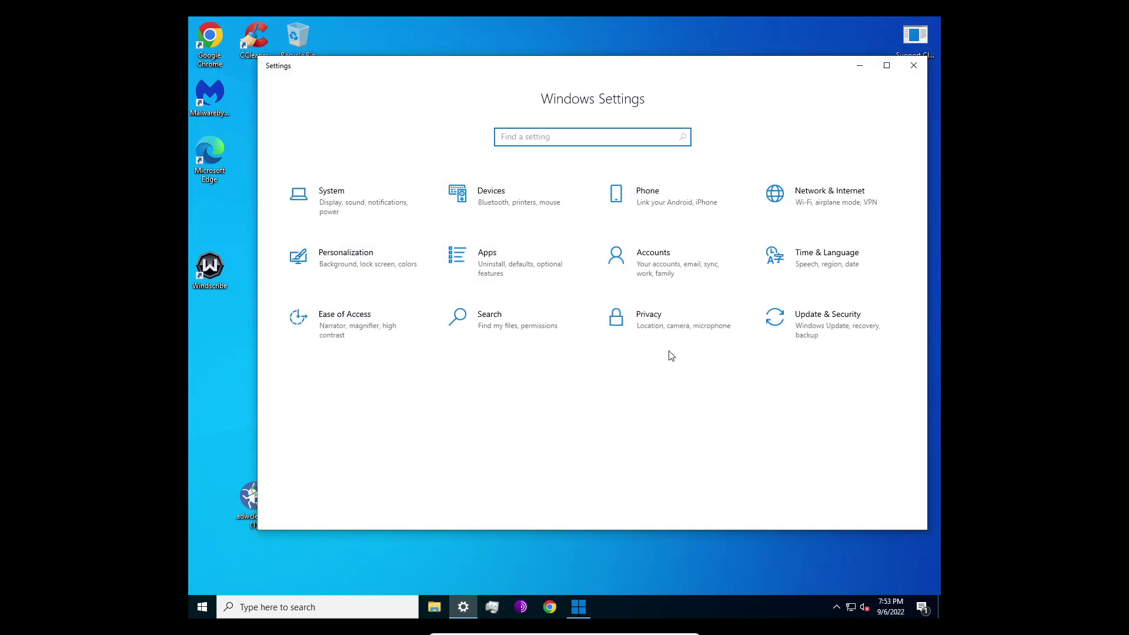
Step: Shift the Settings window left and open Update & Security to reach Windows Update
left_click_drag(520, 84, 476, 86)
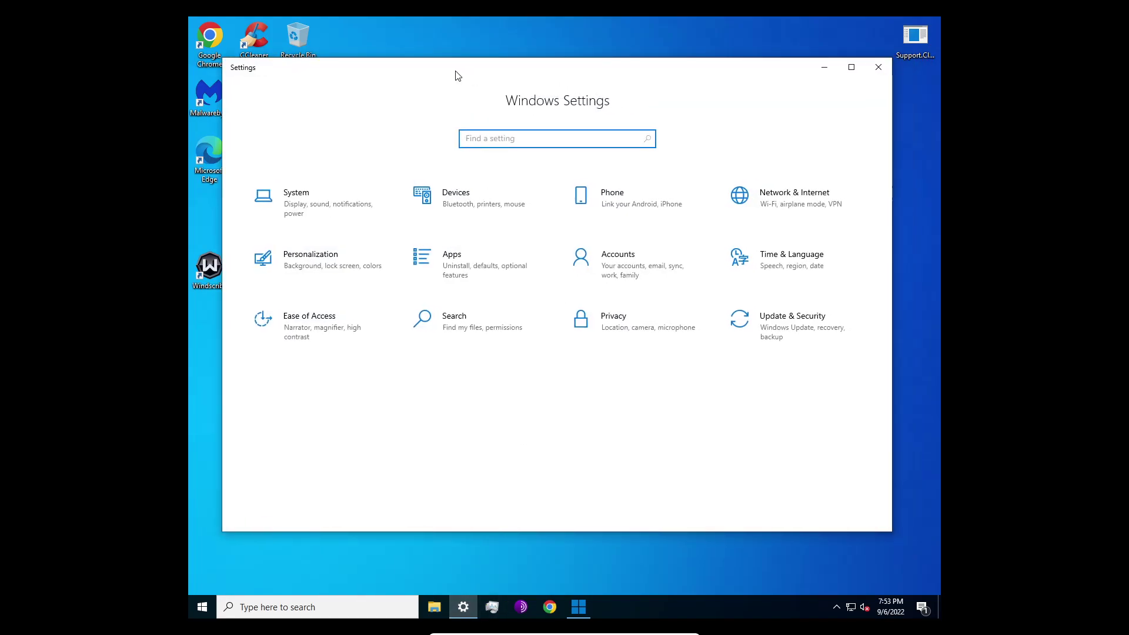
left_click(761, 342)
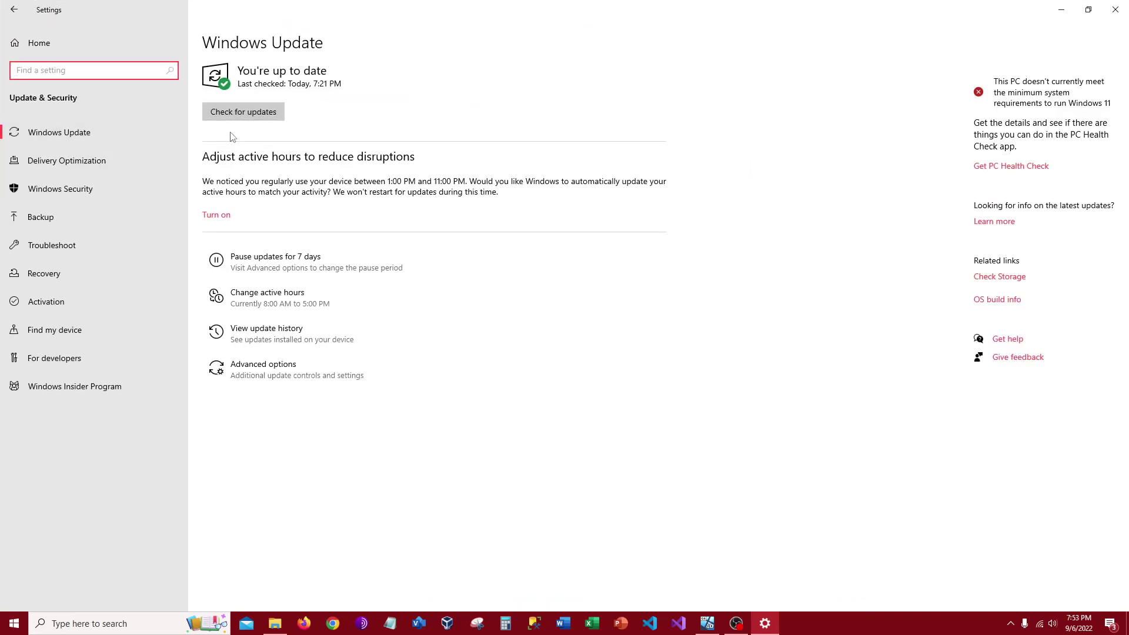
Step: Run a new update check, then bring the Update Assistant forward showing 7% downloaded
left_click(277, 113)
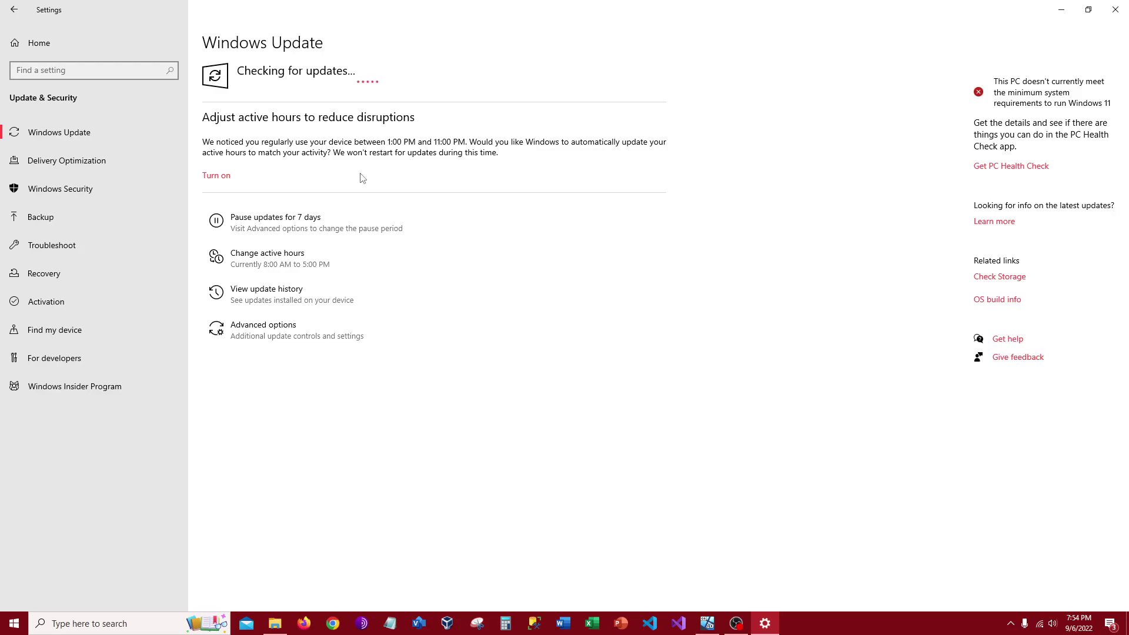
key("alt+Tab")
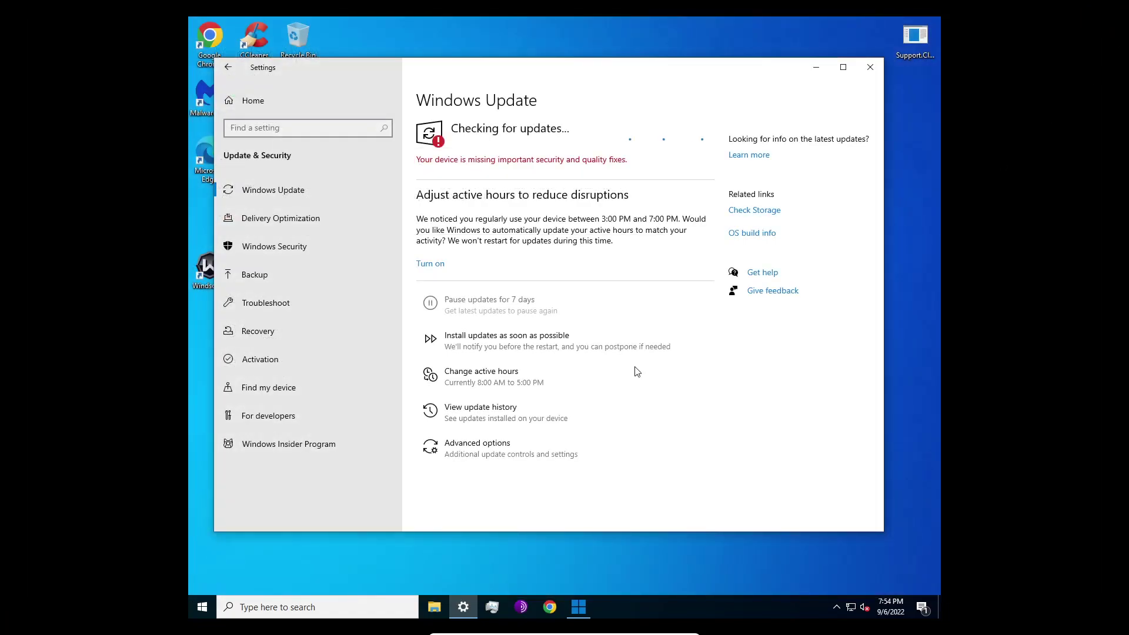
left_click(579, 603)
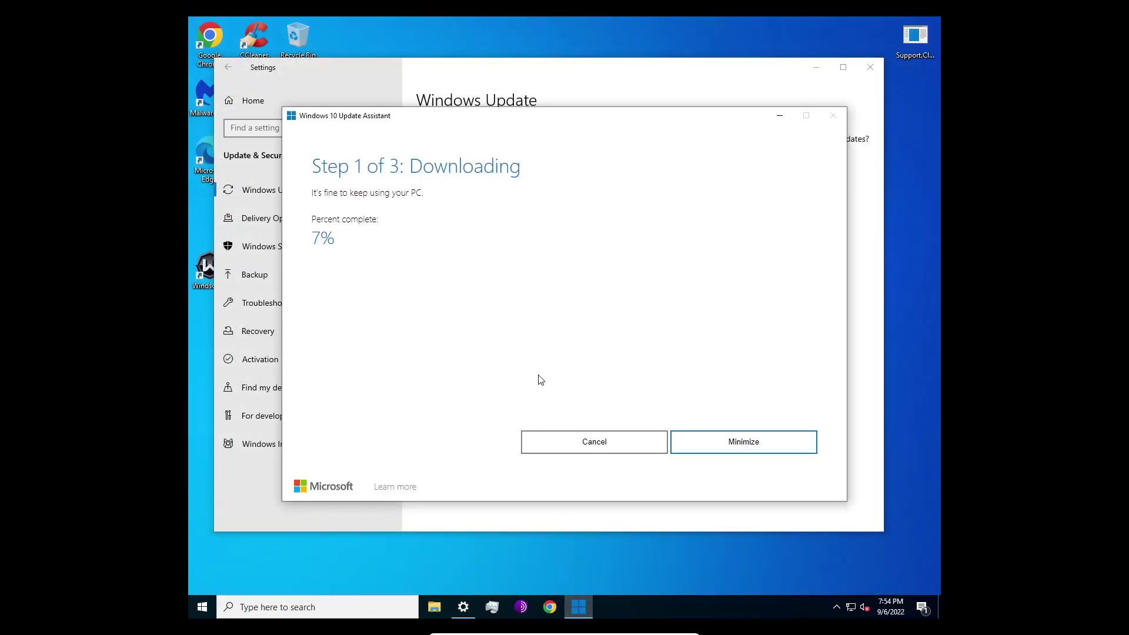